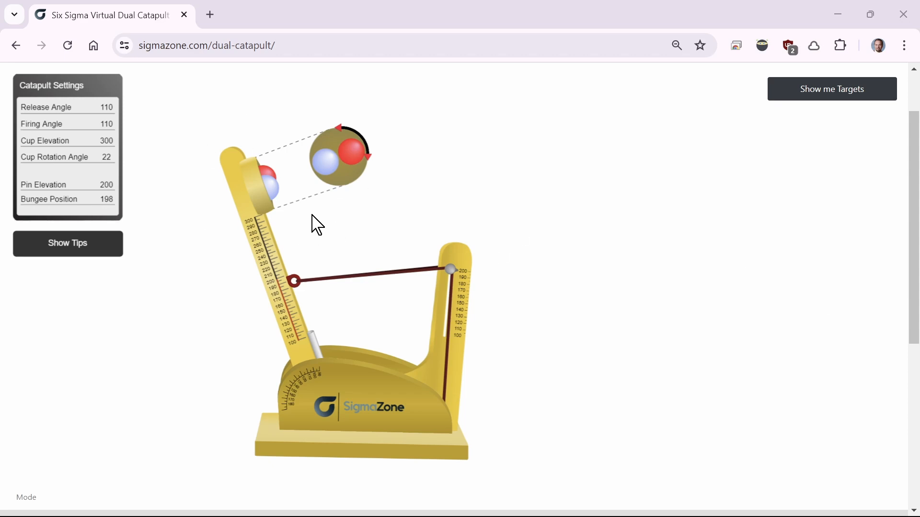
- Set the catapult's bungee position and pin elevation to 200 and its firing angle to 99
left_click_drag(254, 180, 255, 188)
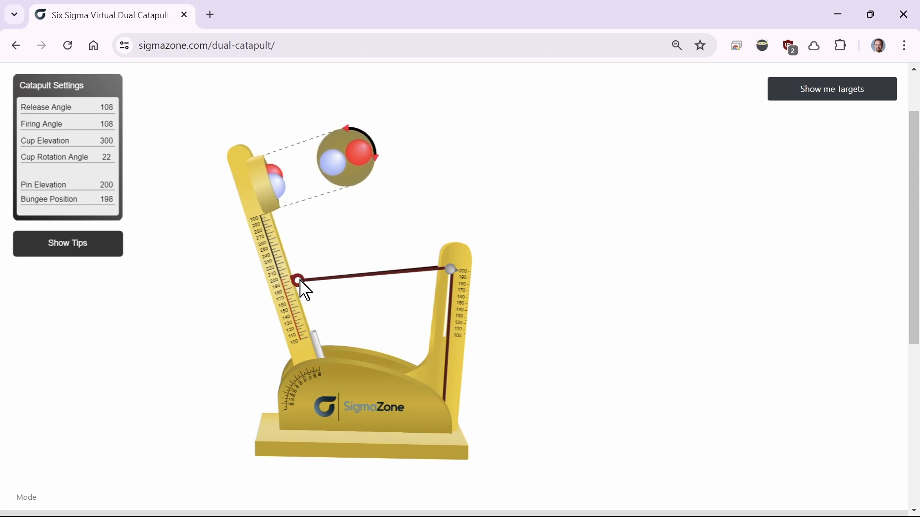
mouse_move(299, 281)
left_mouse_down()
mouse_move(306, 299)
mouse_move(302, 278)
left_mouse_up()
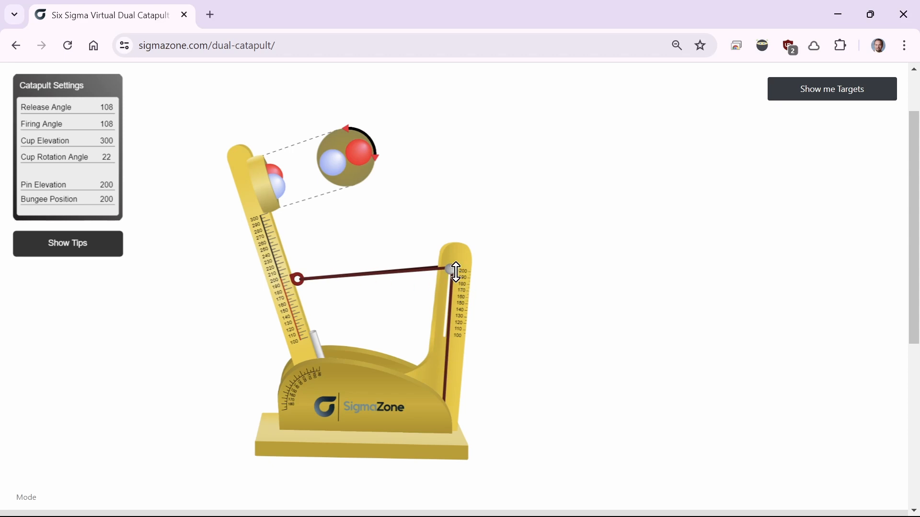
mouse_move(456, 272)
left_mouse_down()
mouse_move(452, 301)
mouse_move(454, 268)
left_mouse_up()
mouse_move(312, 339)
left_mouse_down()
mouse_move(303, 343)
mouse_move(327, 333)
left_mouse_up()
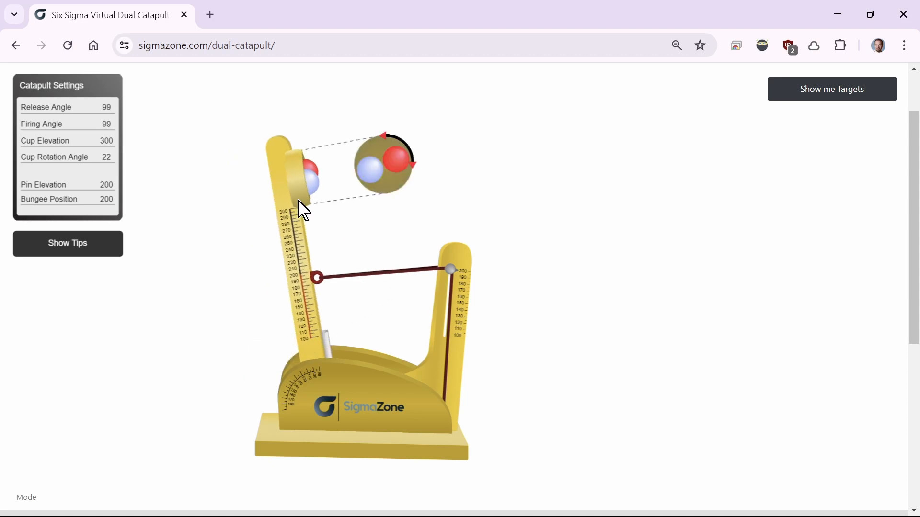
- Fire the catapult from a release angle of 153 and reset it for another shot
left_click_drag(272, 151, 167, 339)
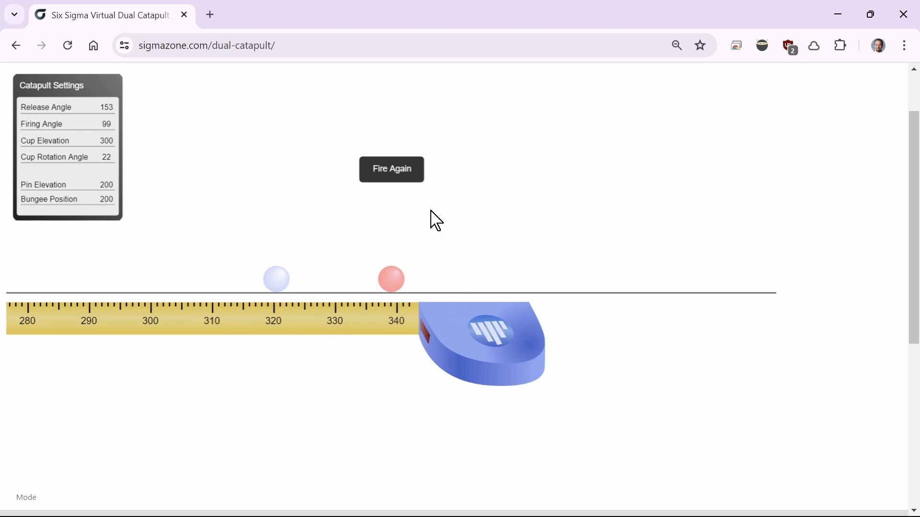
left_click(407, 181)
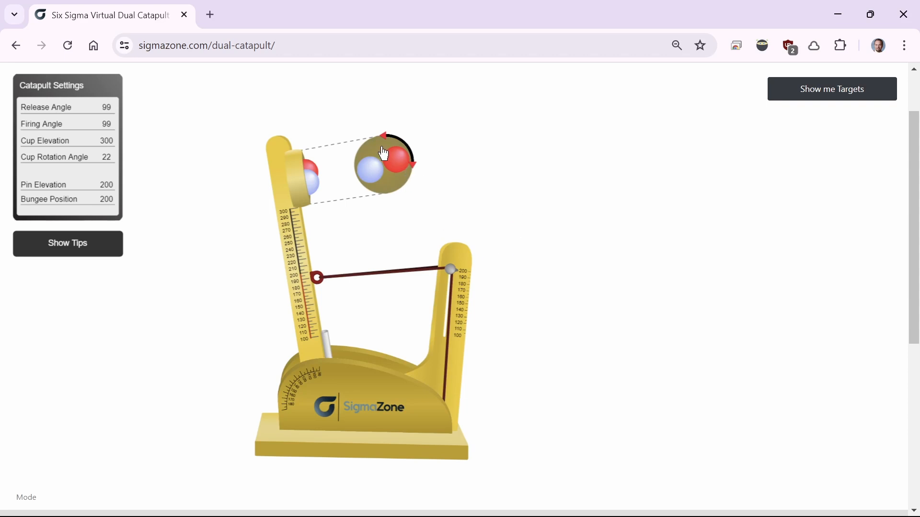
- Rotate the cup to 90, fire from a release angle of 144, and reset the catapult
left_click_drag(381, 153, 358, 191)
left_click_drag(364, 153, 364, 170)
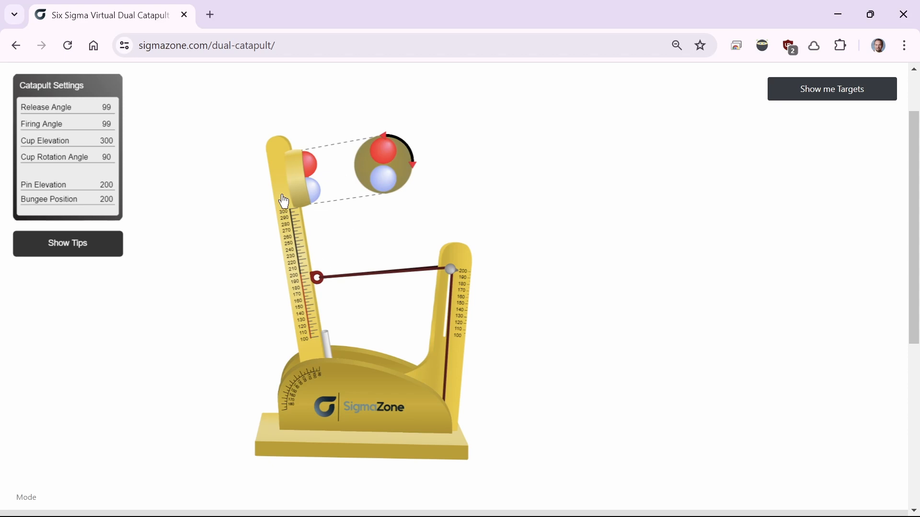
left_click_drag(273, 165, 119, 292)
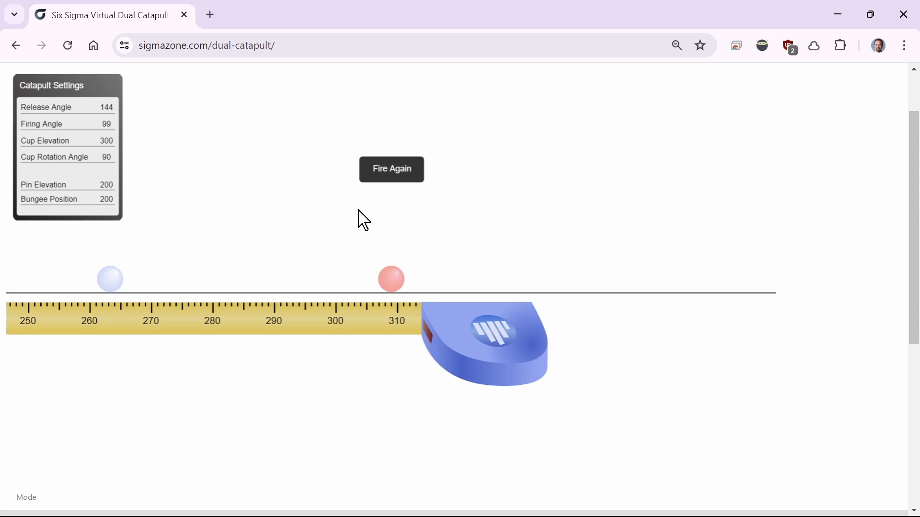
left_click(414, 173)
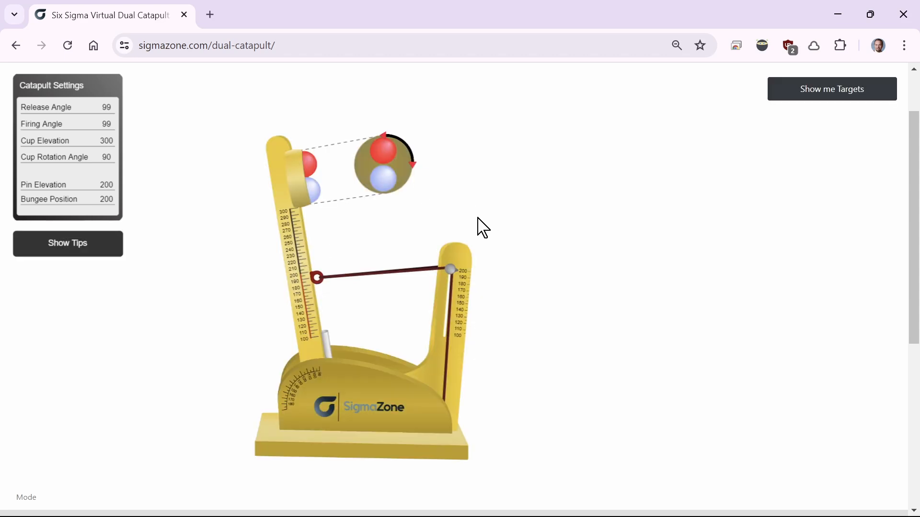
- Adjust the rotation of the balls in the cup and move the stop pin back for a larger firing angle
mouse_move(367, 172)
mouse_move(359, 180)
left_mouse_down()
mouse_move(384, 183)
mouse_move(364, 179)
left_mouse_up()
left_click_drag(324, 336, 293, 350)
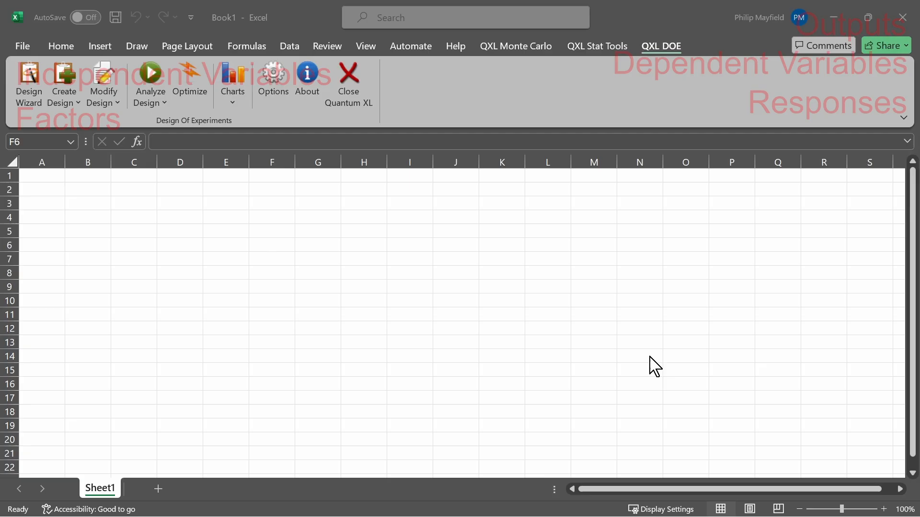
- Switch to Excel, check the Quantum XL design types on offer, and start the Design Wizard
left_click(659, 52)
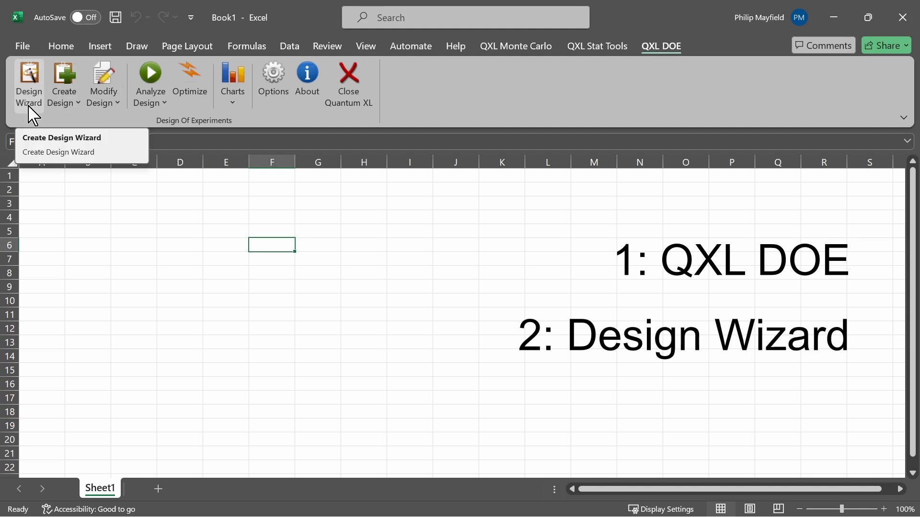
left_click(72, 103)
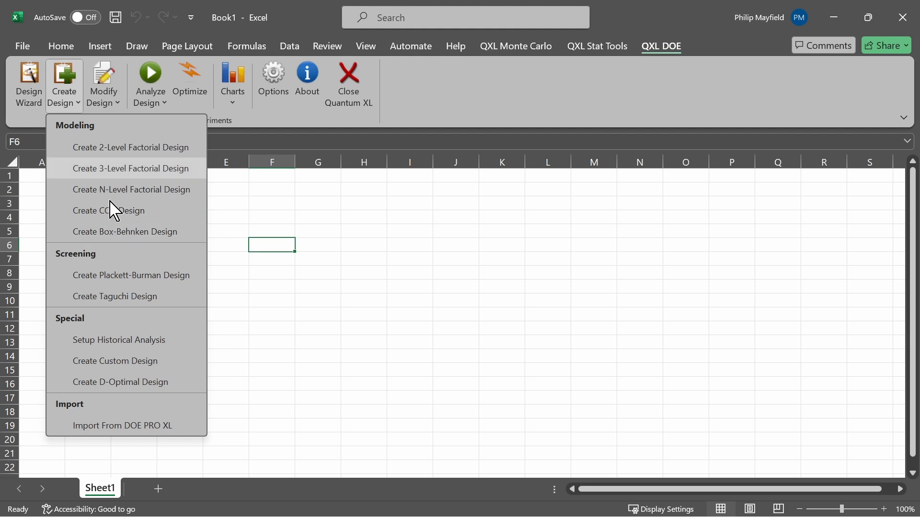
left_click(31, 85)
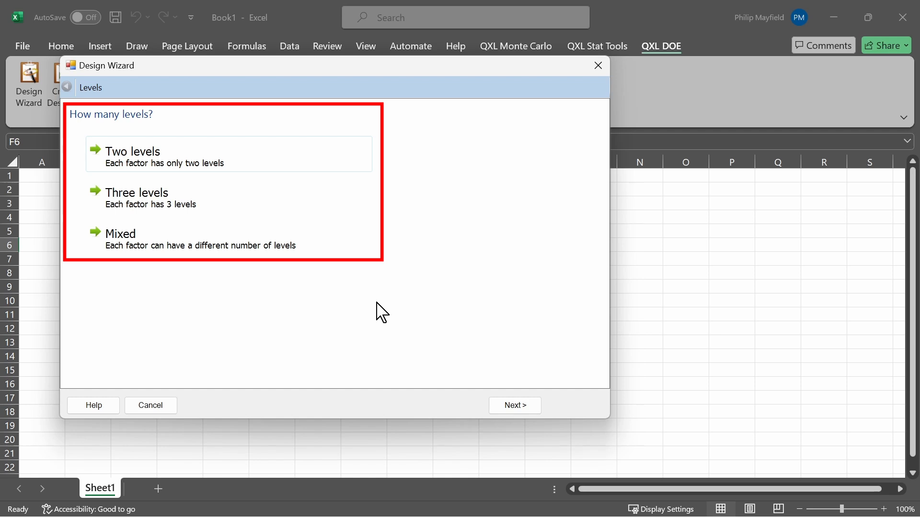
- Choose a three-level design with 2 quantitative factors, using the CCD Based on Full Factorial
left_click(168, 216)
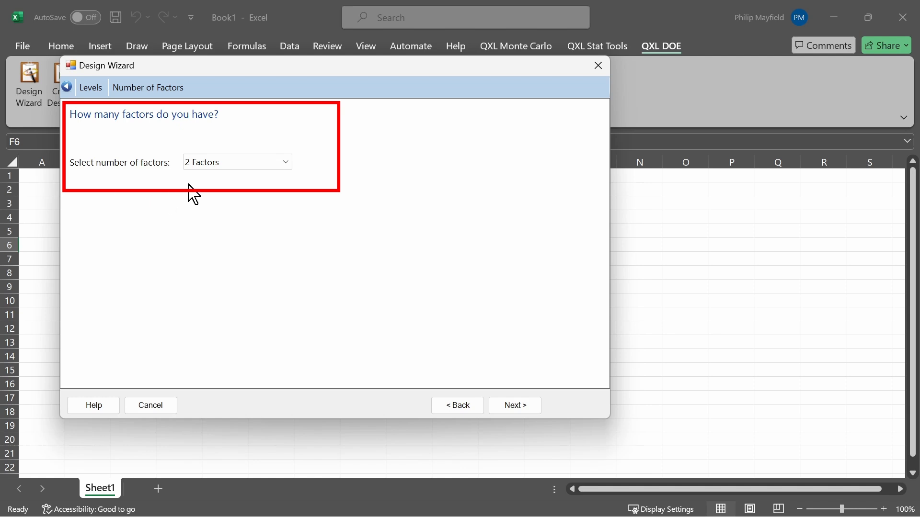
left_click(514, 406)
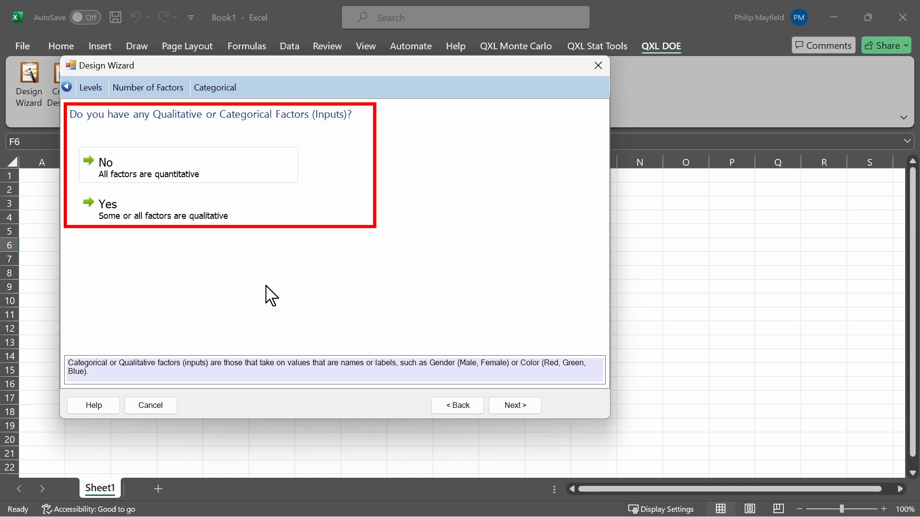
left_click(235, 168)
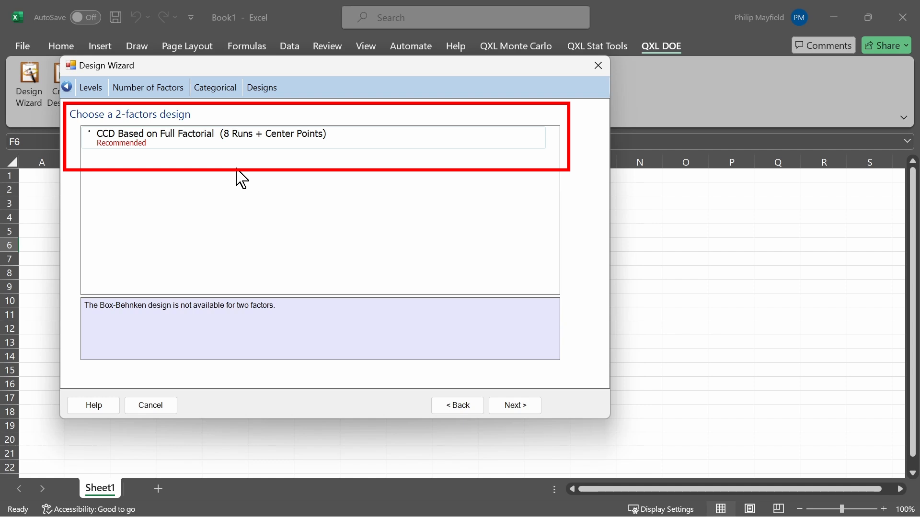
double_click(250, 145)
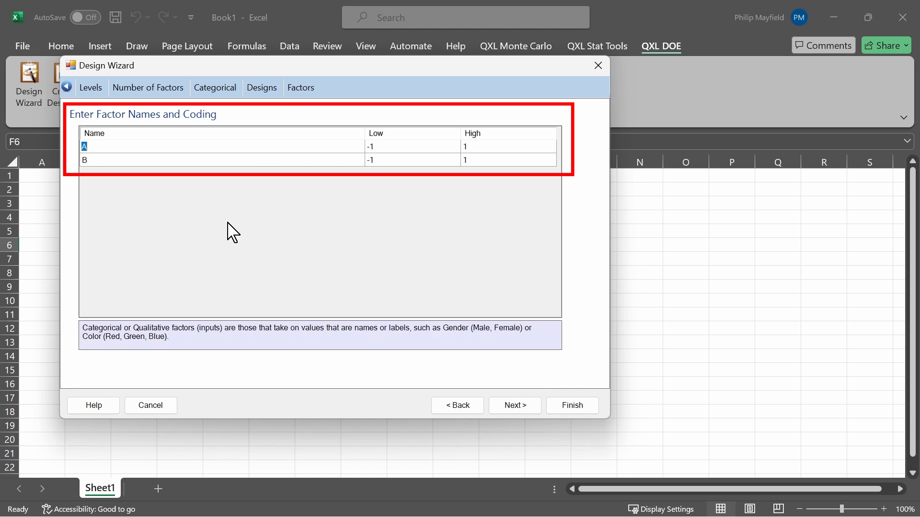
- Name the first factor Firing Angle with a low level of 110 and a high level of 130
left_click(103, 151)
double_click(104, 151)
type("Firing Angle")
key("Tab")
type("110")
key("Tab")
type("130")
key("Tab")
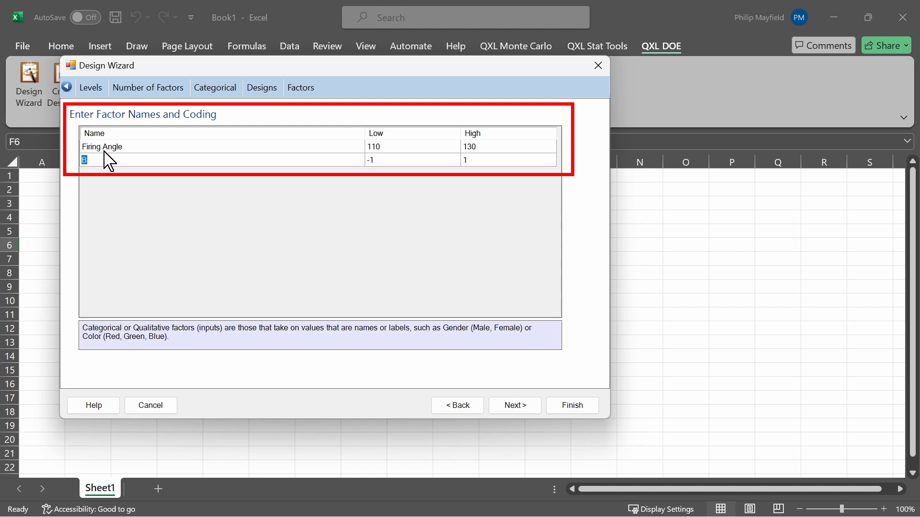
- Name the second factor Cup Angle with levels 0 and 90, and continue to the replicates settings
type("Cup Angle")
key("Tab")
type("0")
key("Tab")
type("90")
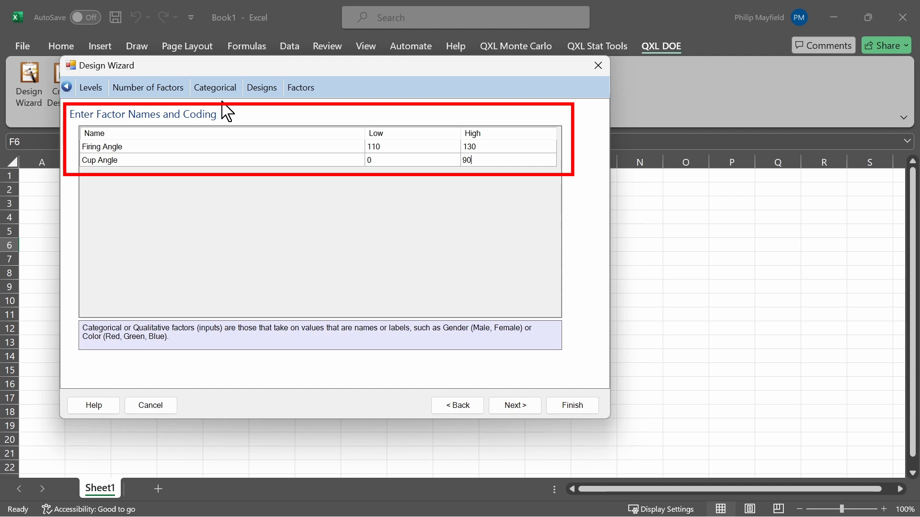
left_click(531, 410)
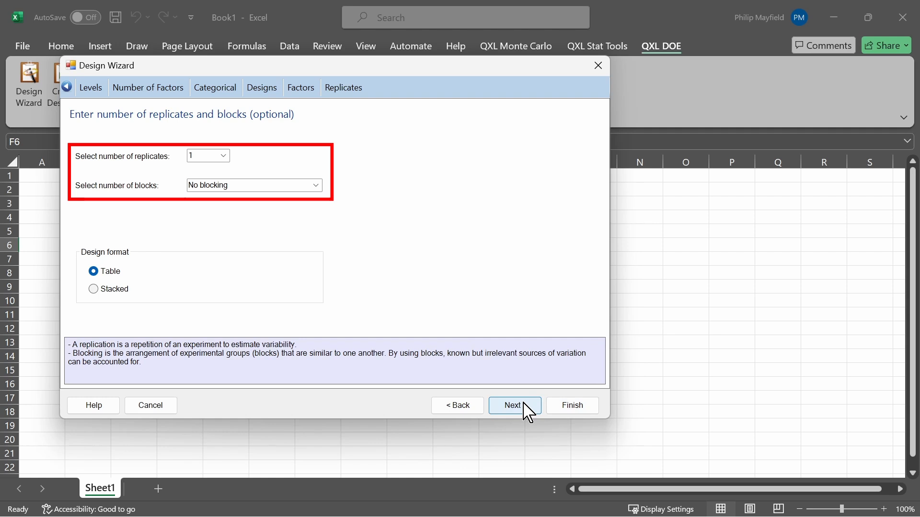
- Set the design to 4 replicates with no blocking in table format, and continue to the center points
left_click(224, 157)
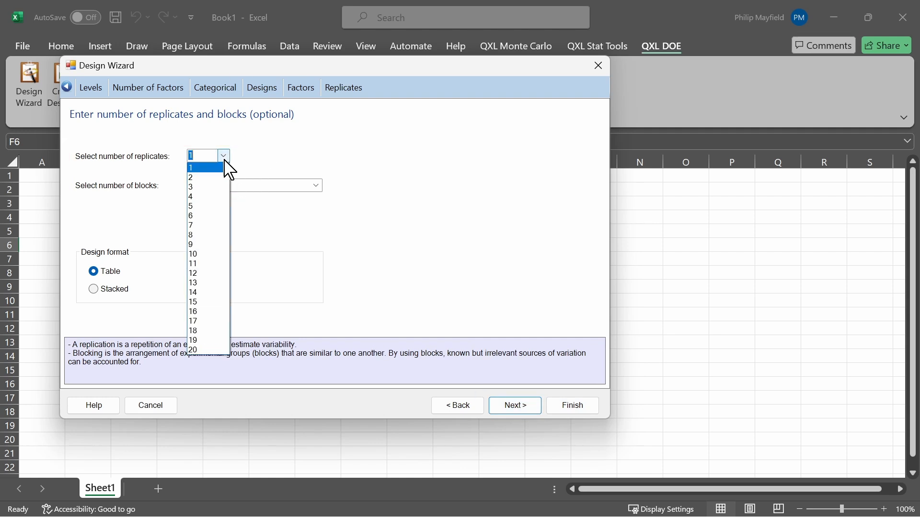
left_click(207, 196)
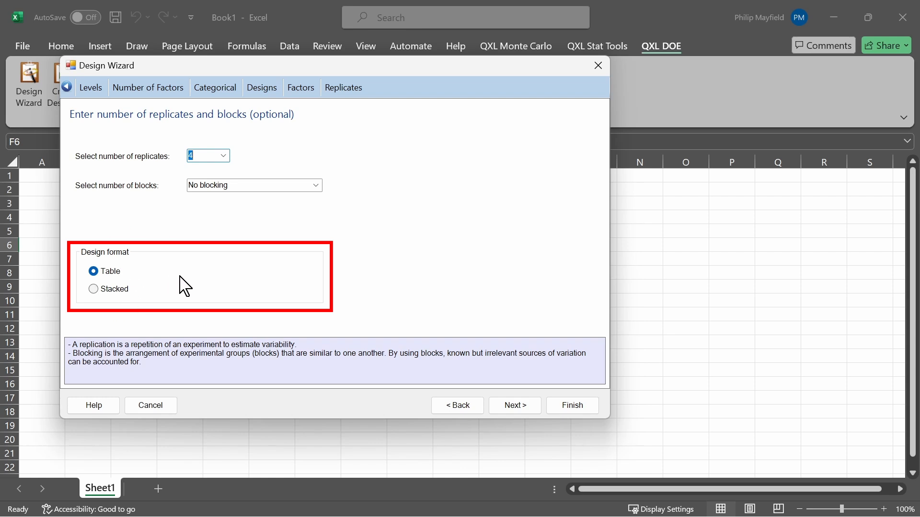
left_click(527, 404)
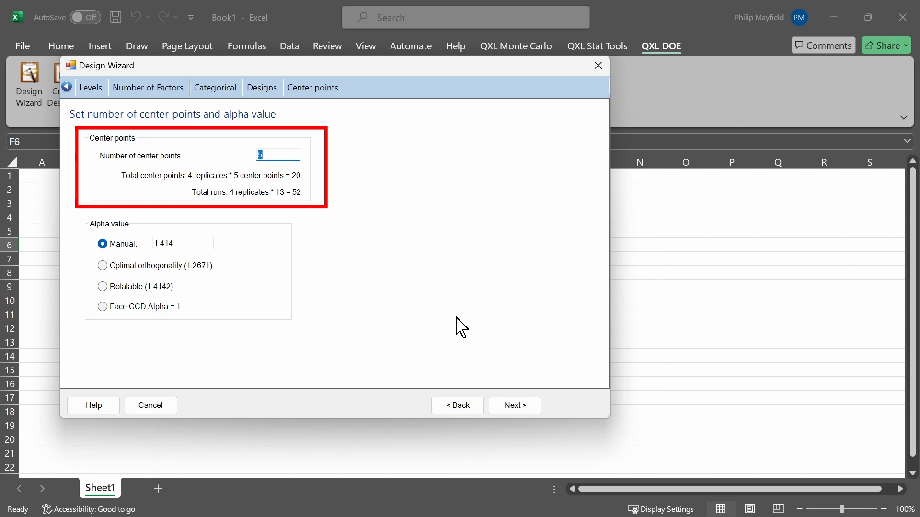
- Set 2 center points and the Face CCD alpha value of 1, and continue to the outputs
type("2")
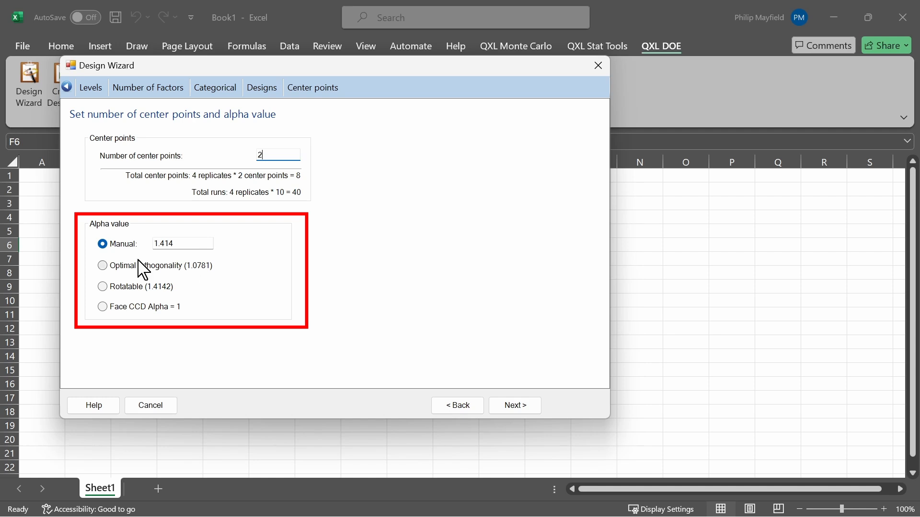
left_click(103, 265)
left_click(103, 287)
left_click(102, 307)
left_click(531, 406)
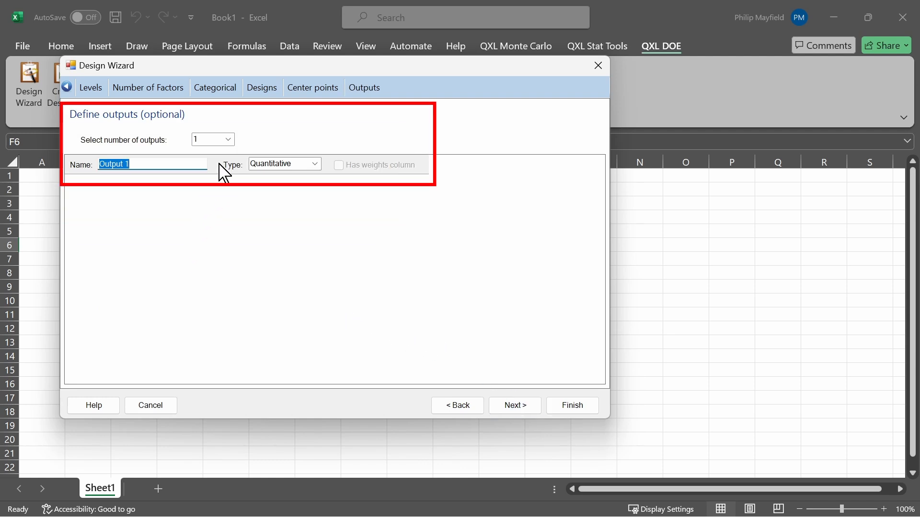
- Define two outputs for the design, named Red Dist and Blue Dist
left_click(228, 139)
left_click(216, 160)
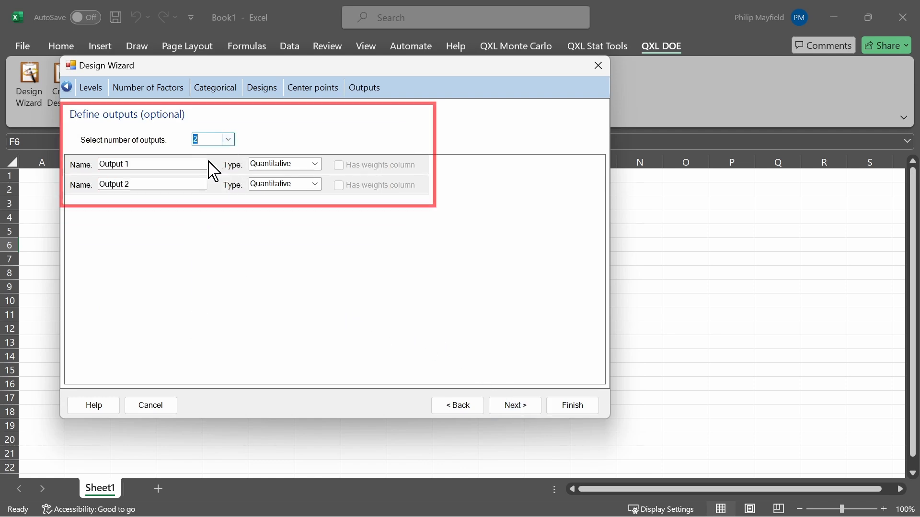
left_click(169, 163)
double_click(169, 163)
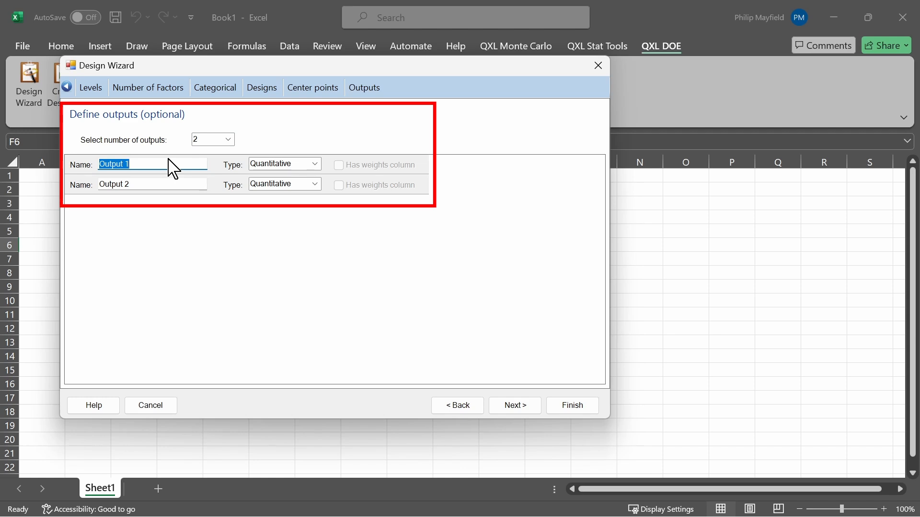
type("Red Dist")
key("Tab")
key("Tab")
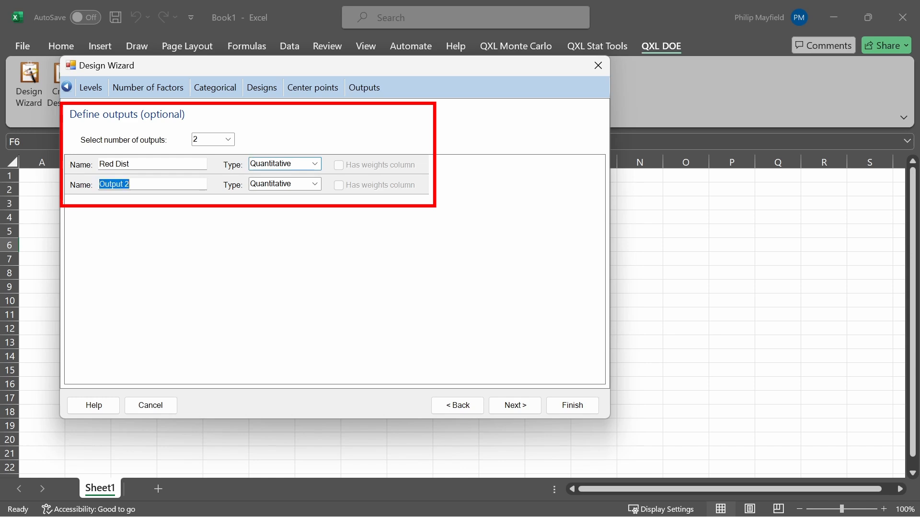
type("B")
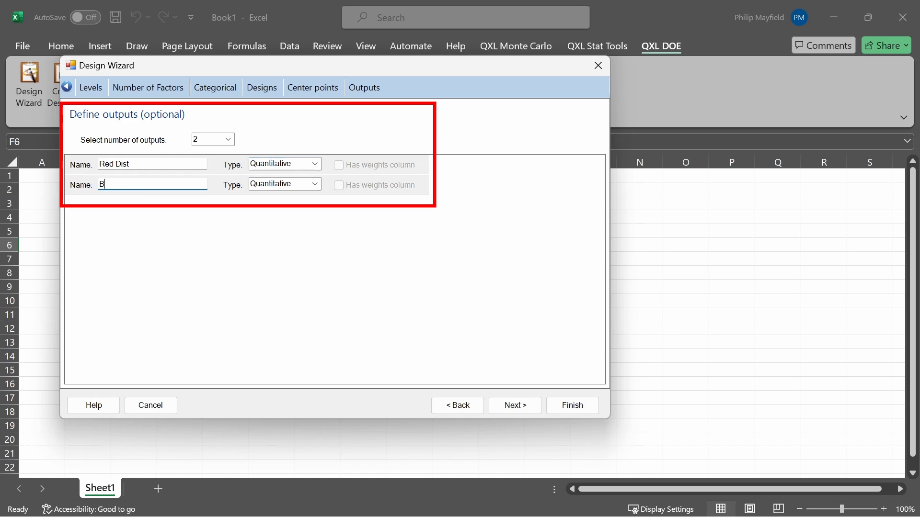
type("lue Dist")
- Review the output types for Red Dist, keep Quantitative, and finish the wizard to generate the design sheet
left_click(313, 165)
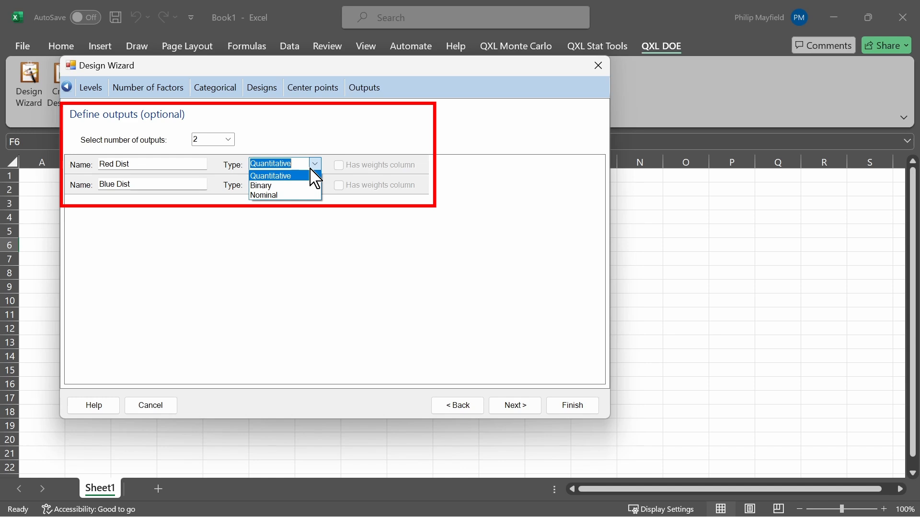
left_click(513, 211)
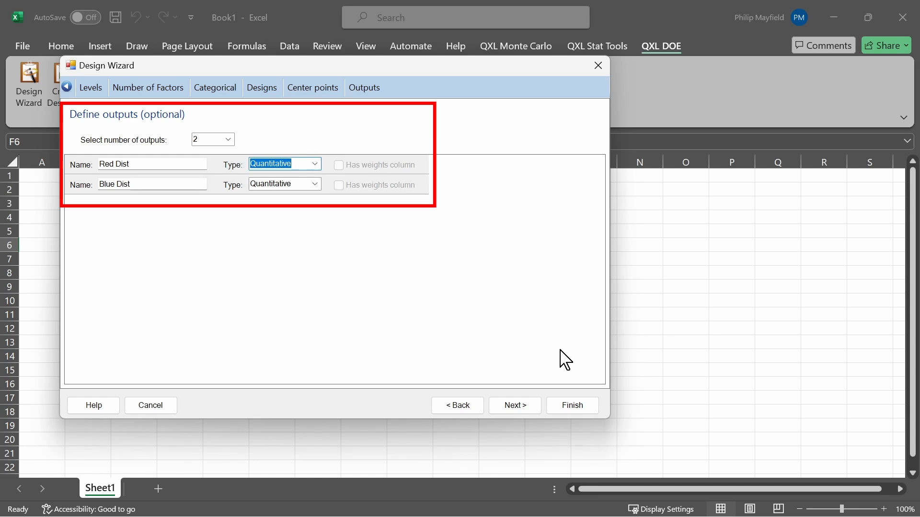
left_click(573, 406)
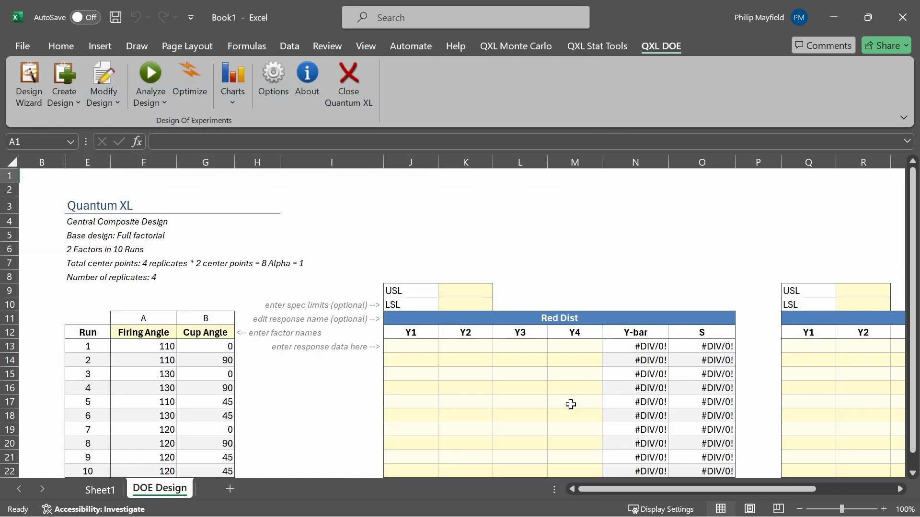
- With the red pen, underline "Central Composite Design" and "Full factorial" and write 2² beside the base design line
scroll(542, 361, "down", 1)
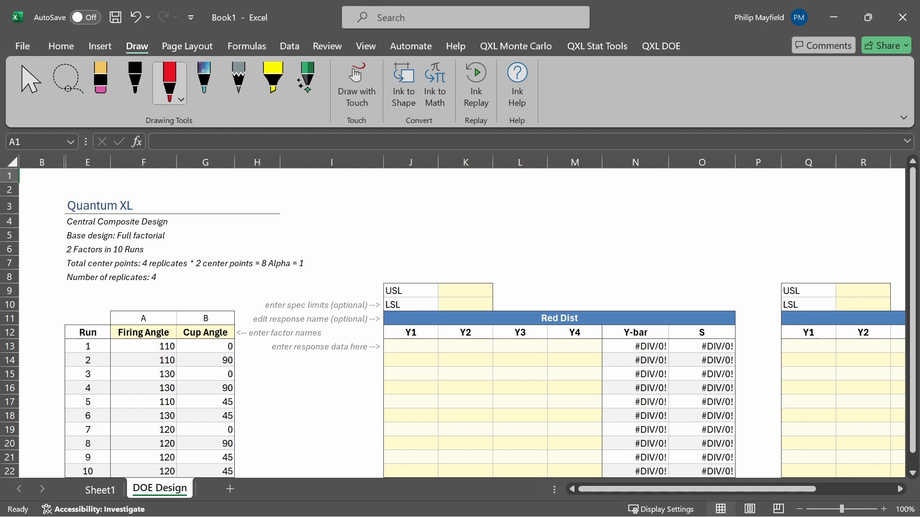
left_click_drag(71, 226, 161, 222)
left_click_drag(118, 242, 159, 240)
mouse_move(175, 234)
left_mouse_down()
mouse_move(241, 201)
mouse_move(235, 207)
mouse_move(241, 187)
left_mouse_up()
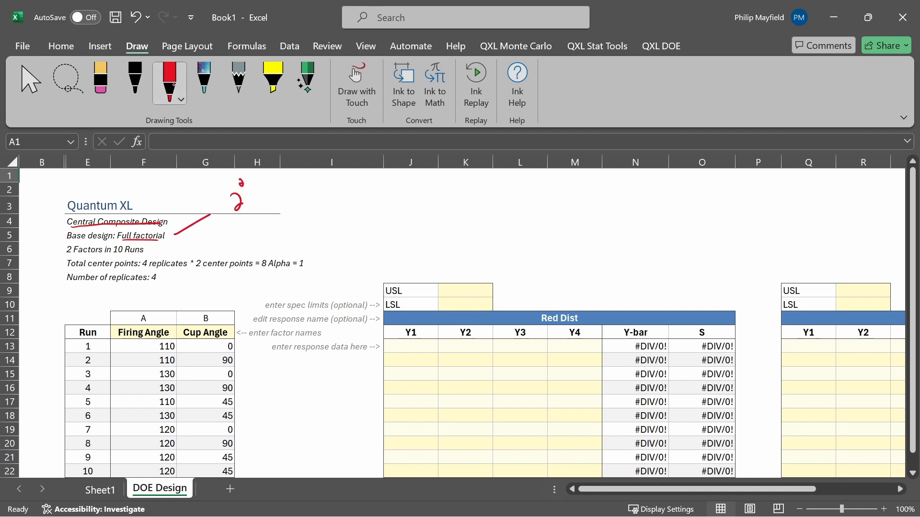
- Mark the factor, run, replicate and center point counts in red, circle the total of 8, and point an arrow at Alpha = 1
left_click_drag(62, 255, 246, 276)
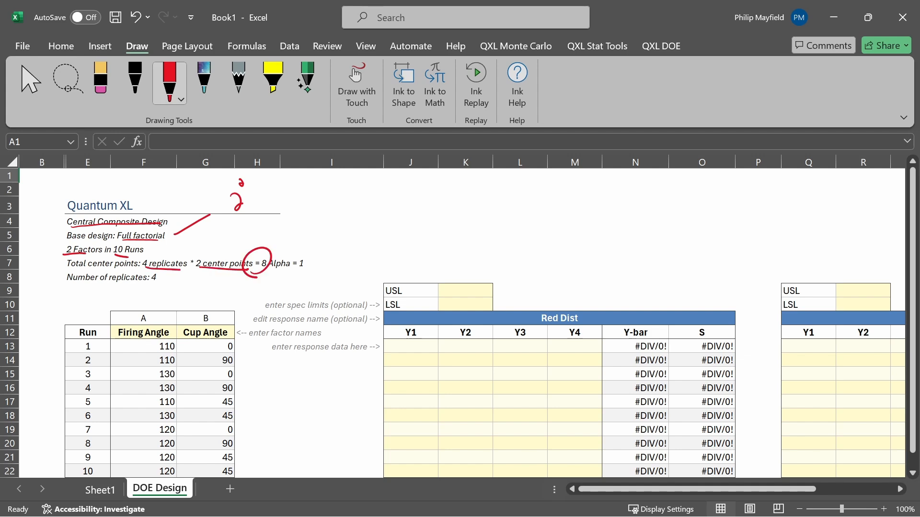
mouse_move(333, 214)
left_mouse_down()
mouse_move(305, 259)
mouse_move(318, 253)
left_mouse_up()
left_click_drag(102, 290, 151, 292)
scroll(460, 324, "down", 2)
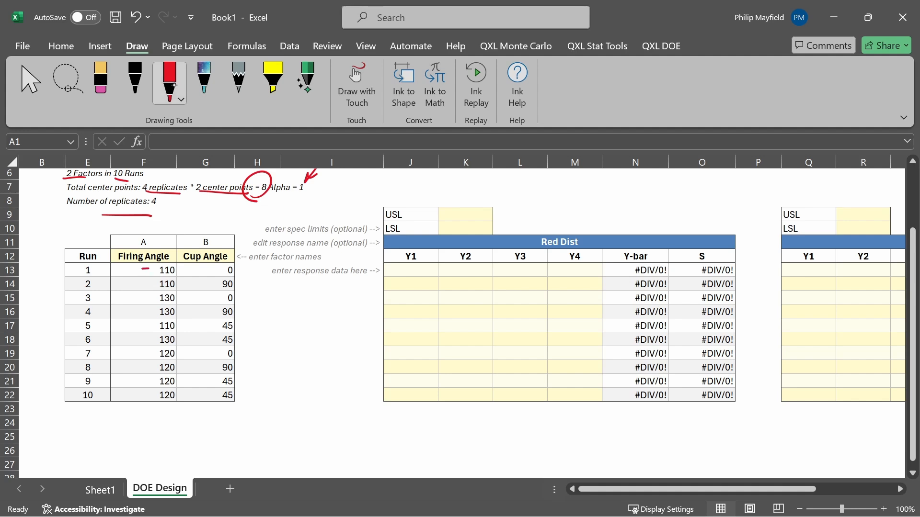
- Mark runs 1 to 4 with red minus and plus signs for both factors, bracket them, and label the group 2²
mouse_move(140, 285)
left_mouse_down()
mouse_move(151, 285)
mouse_move(146, 312)
left_mouse_up()
left_click_drag(143, 311, 149, 313)
left_click_drag(197, 269, 206, 280)
left_click_drag(202, 278, 208, 311)
left_click_drag(203, 307, 205, 319)
mouse_move(234, 262)
left_mouse_down()
mouse_move(239, 317)
mouse_move(265, 307)
mouse_move(266, 289)
left_mouse_up()
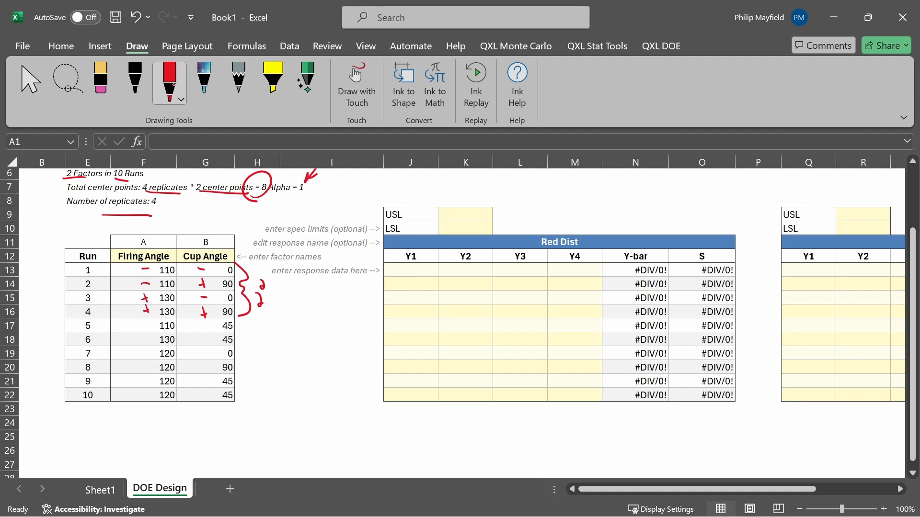
- Mark runs 5 to 8 with red minus, plus and 0 level codes, bracket them, and label the group Axial
mouse_move(139, 324)
left_mouse_down()
mouse_move(148, 324)
mouse_move(144, 339)
left_mouse_up()
mouse_move(208, 321)
left_mouse_down()
mouse_move(202, 342)
mouse_move(209, 338)
left_mouse_up()
left_click_drag(141, 334, 146, 364)
mouse_move(202, 362)
left_mouse_down()
mouse_move(202, 374)
mouse_move(205, 366)
left_mouse_up()
mouse_move(235, 323)
left_mouse_down()
mouse_move(245, 337)
mouse_move(234, 375)
left_mouse_up()
mouse_move(257, 348)
left_mouse_down()
mouse_move(256, 360)
mouse_move(265, 356)
left_mouse_up()
left_click_drag(257, 355, 270, 353)
left_click_drag(270, 345, 272, 353)
left_click(270, 345)
left_click_drag(278, 346, 279, 351)
left_click_drag(280, 334, 282, 350)
- Mark both factors of runs 9 and 10 with red zeros, bracket the two runs, and label them Center pt
mouse_move(152, 376)
left_mouse_down()
mouse_move(144, 384)
mouse_move(207, 378)
mouse_move(152, 393)
left_mouse_up()
mouse_move(208, 389)
left_mouse_down()
mouse_move(200, 396)
mouse_move(208, 389)
mouse_move(241, 401)
mouse_move(250, 388)
mouse_move(295, 375)
left_mouse_up()
left_click_drag(298, 363, 297, 373)
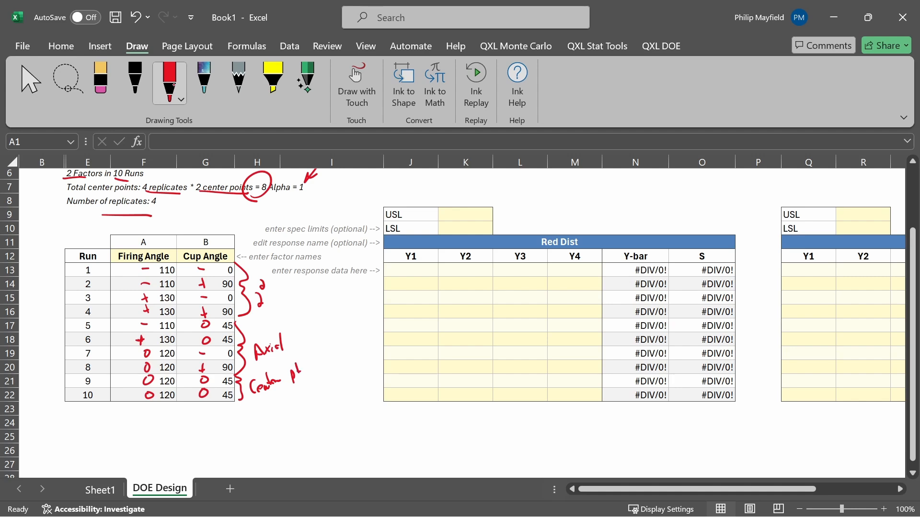
- Point red arrows at the Red Dist and Blue Dist headings and circle the USL and LSL entry cells of both tables
scroll(460, 312, "right", 5)
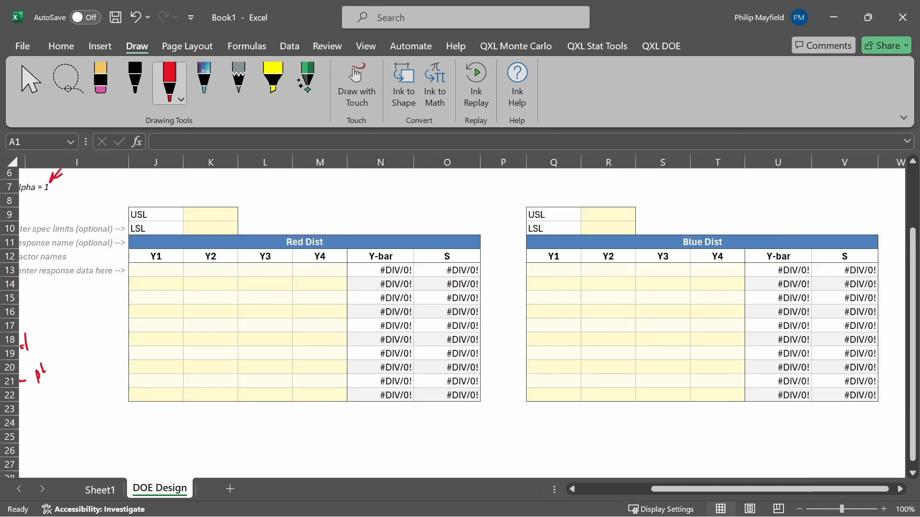
left_click_drag(339, 185, 320, 230)
left_click_drag(321, 229, 334, 219)
mouse_move(717, 190)
left_mouse_down()
mouse_move(707, 223)
mouse_move(722, 220)
left_mouse_up()
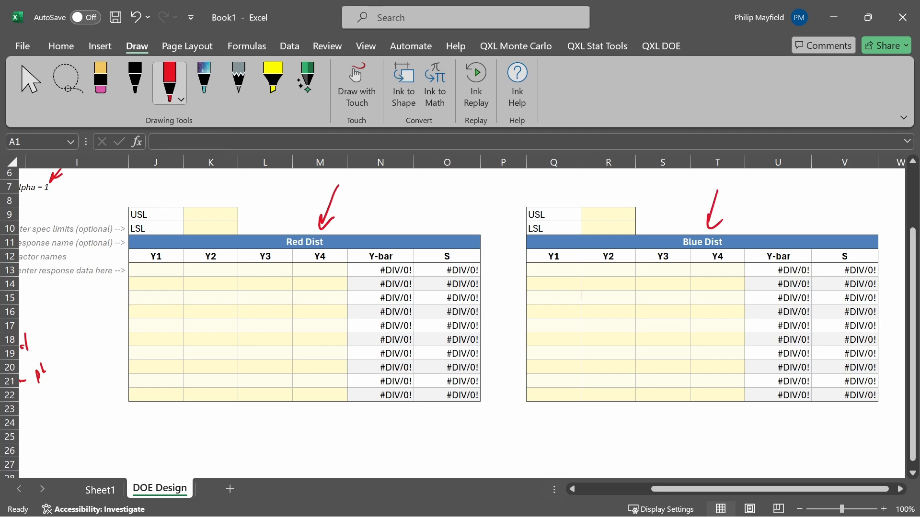
mouse_move(188, 238)
left_mouse_down()
mouse_move(214, 194)
mouse_move(215, 236)
left_mouse_up()
mouse_move(588, 243)
left_mouse_down()
mouse_move(609, 191)
mouse_move(590, 243)
left_mouse_up()
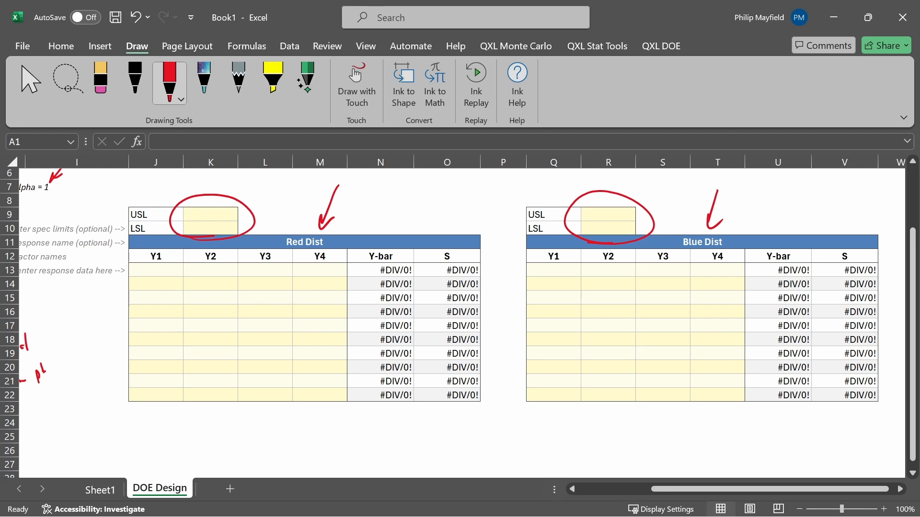
- Draw a red vertical stroke down each of the Y1 to Y4 columns of the Red Dist table
left_click_drag(160, 272, 175, 402)
left_click_drag(210, 275, 214, 406)
left_click_drag(264, 270, 264, 413)
left_click_drag(314, 279, 316, 389)
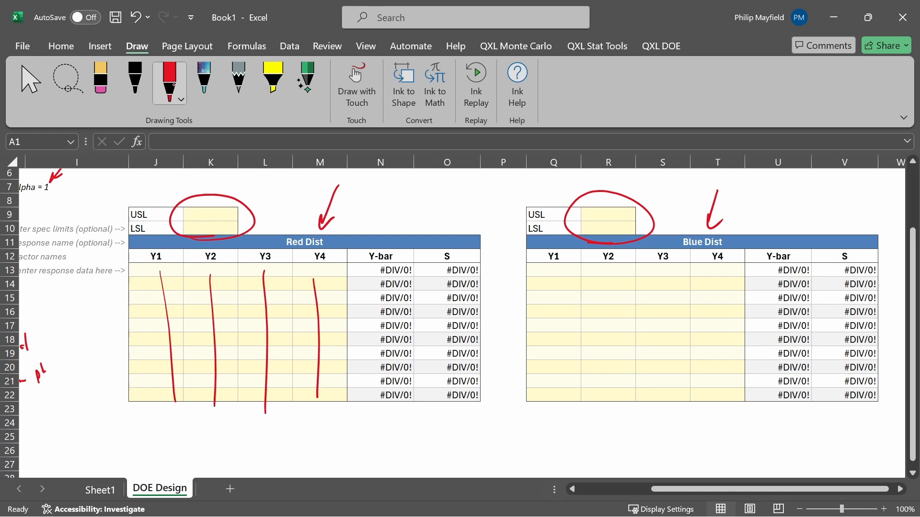
- Undo the strokes down the Red Dist columns, the circle around its spec limit cells, and the arrow above its heading
key("ctrl+z")
key("ctrl+z")
key("ctrl+z")
key("ctrl+z")
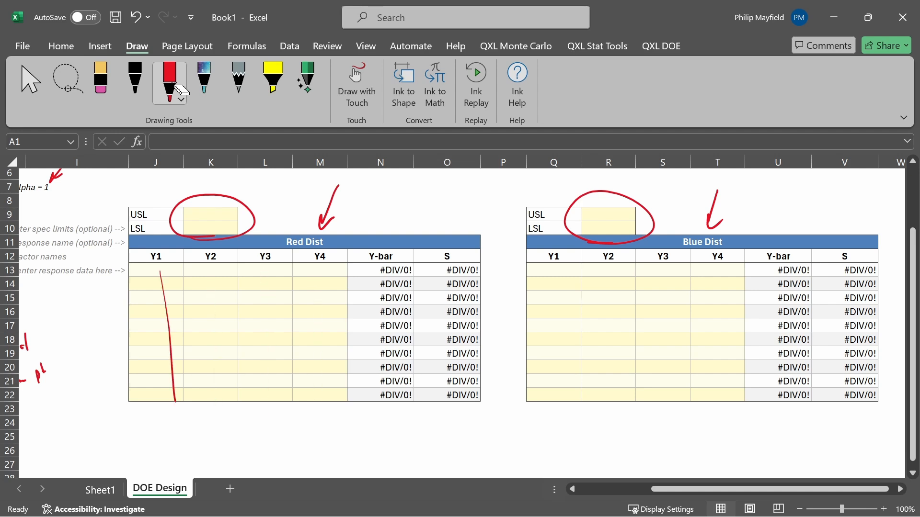
key("ctrl+z")
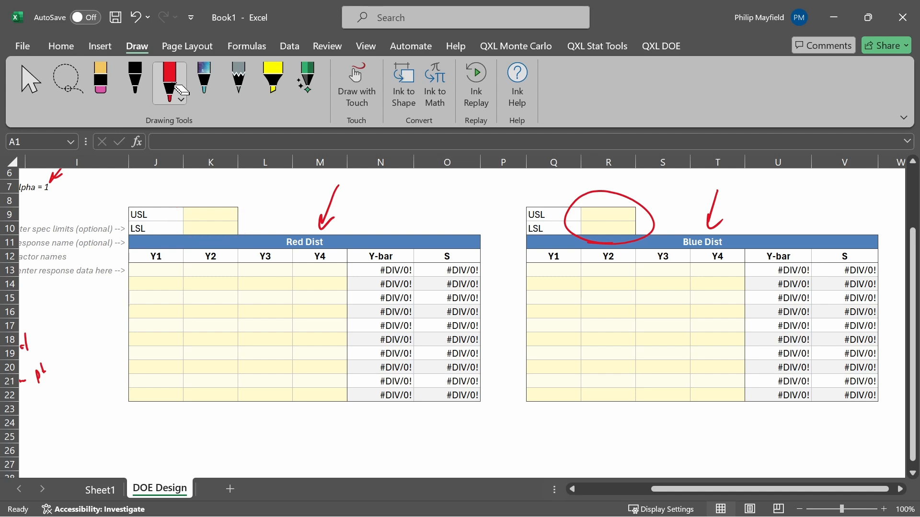
key("ctrl+z")
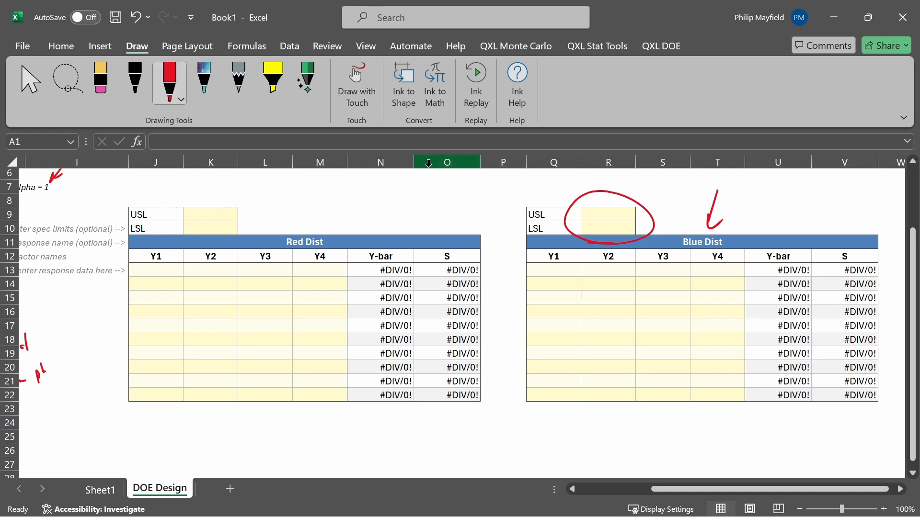
- Circle the Y1, Y2, Y3 and Y4 headings of the Red Dist table in red and point an arrow at Y1
mouse_move(153, 243)
left_mouse_down()
mouse_move(147, 257)
mouse_move(163, 245)
mouse_move(259, 252)
left_mouse_up()
left_click_drag(311, 241, 310, 252)
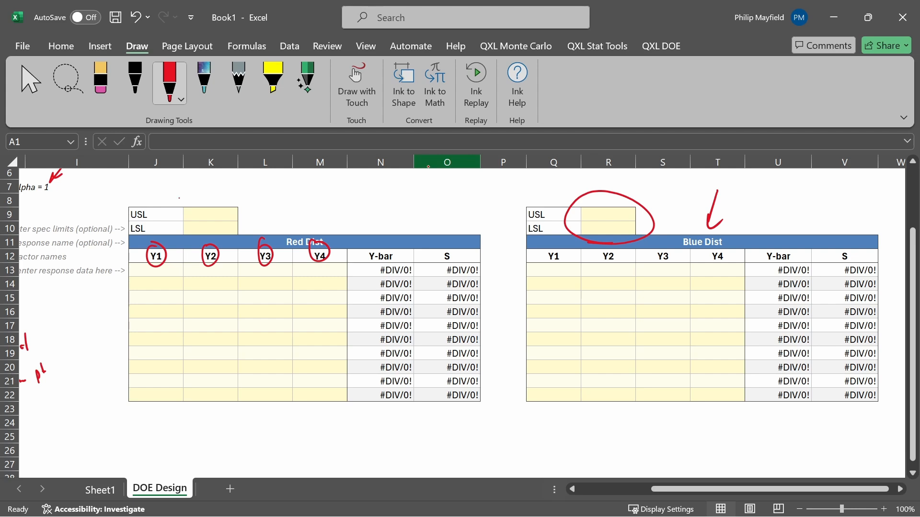
left_click_drag(179, 198, 163, 238)
- Circle run 10, link it and the Y4 column to a handwritten 10x4 = 40 on the Red Dist table, and circle the 40
scroll(428, 167, "left", 5)
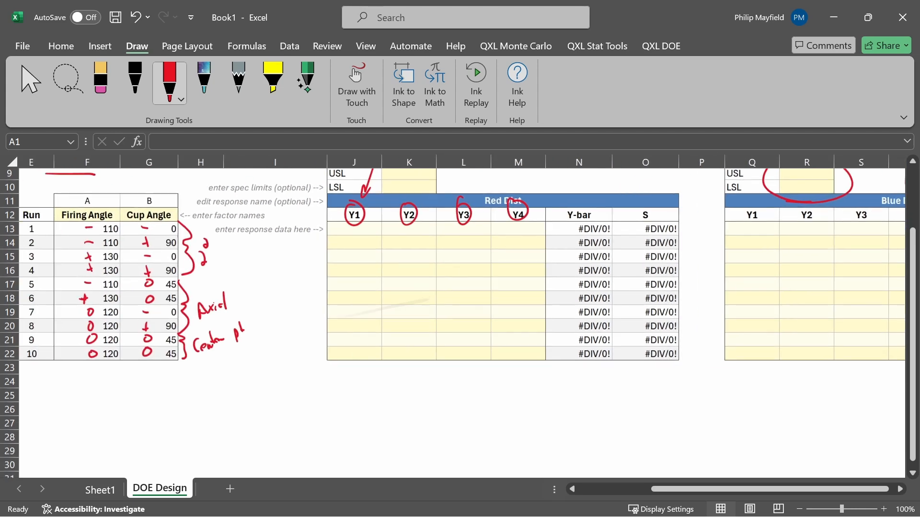
mouse_move(51, 360)
left_mouse_down()
mouse_move(56, 377)
mouse_move(319, 375)
mouse_move(435, 336)
mouse_move(439, 322)
left_mouse_up()
mouse_move(454, 309)
left_mouse_down()
mouse_move(449, 319)
mouse_move(455, 307)
mouse_move(470, 318)
left_mouse_up()
mouse_move(469, 309)
left_mouse_down()
mouse_move(462, 317)
mouse_move(487, 310)
left_mouse_up()
left_click_drag(486, 299, 483, 321)
mouse_move(517, 243)
left_mouse_down()
mouse_move(498, 314)
mouse_move(519, 304)
left_mouse_up()
left_click_drag(505, 317, 528, 309)
mouse_move(533, 299)
left_mouse_down()
mouse_move(526, 318)
mouse_move(544, 289)
left_mouse_up()
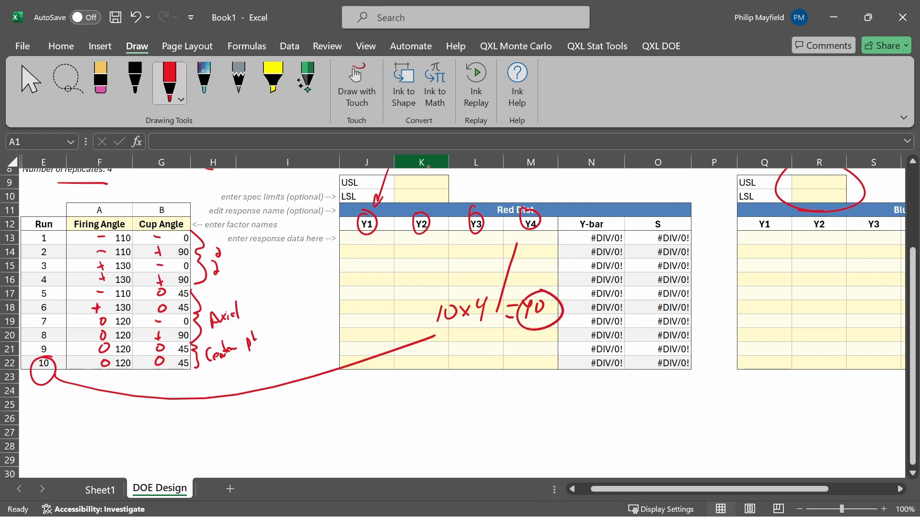